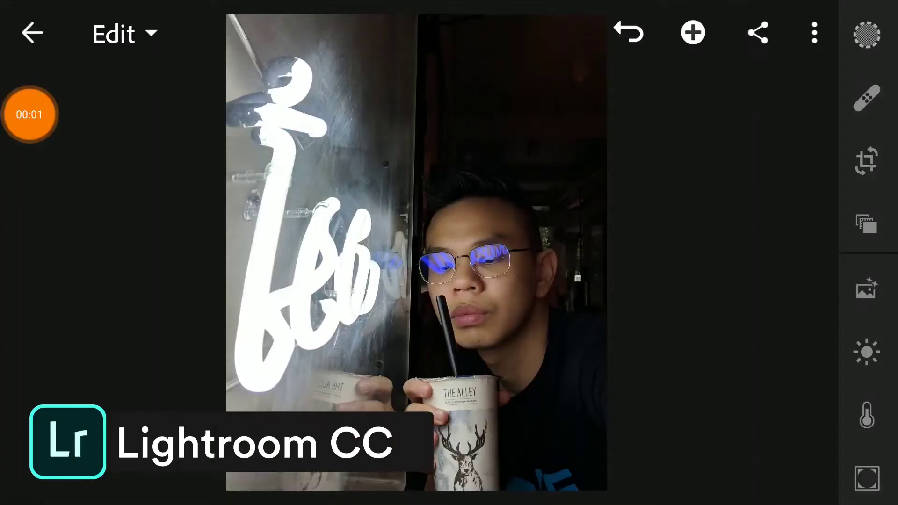
Step: In Light, set contrast -41, highlights -96, shadows 78 and whites 33
{"action": "left_click", "coordinate": [868, 352]}
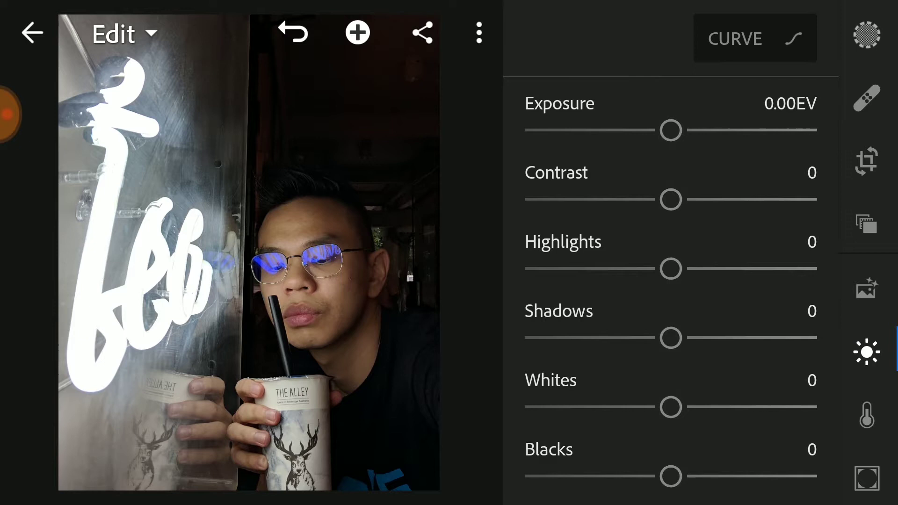
{"action": "left_click_drag", "start_coordinate": [670, 200], "coordinate": [609, 201]}
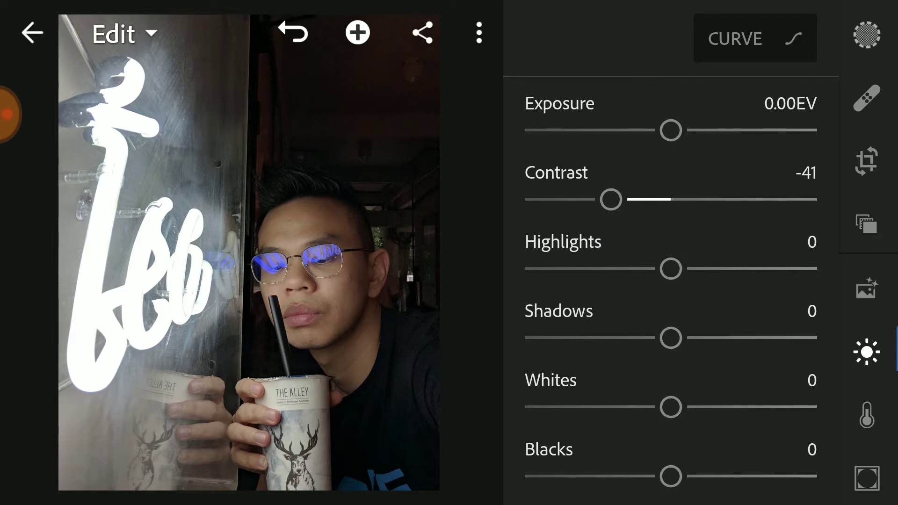
{"action": "left_click_drag", "start_coordinate": [670, 268], "coordinate": [529, 269]}
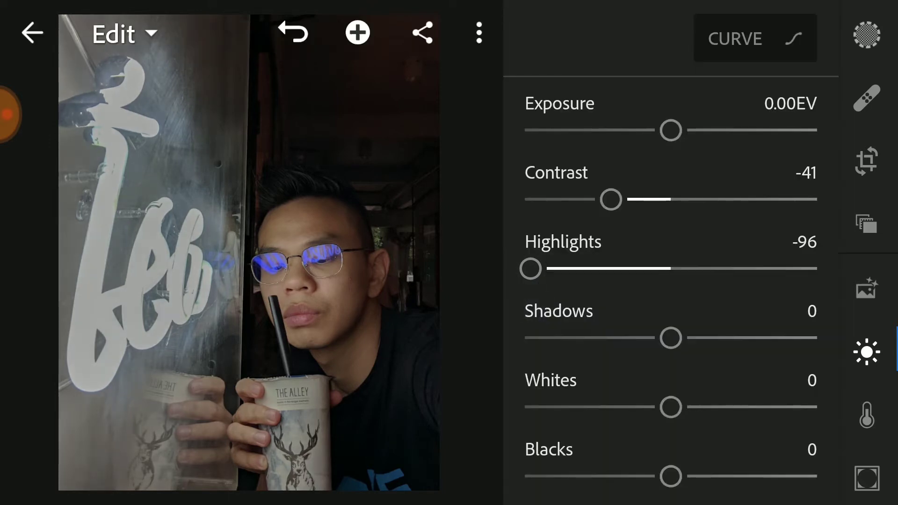
{"action": "left_click_drag", "start_coordinate": [670, 338], "coordinate": [784, 338]}
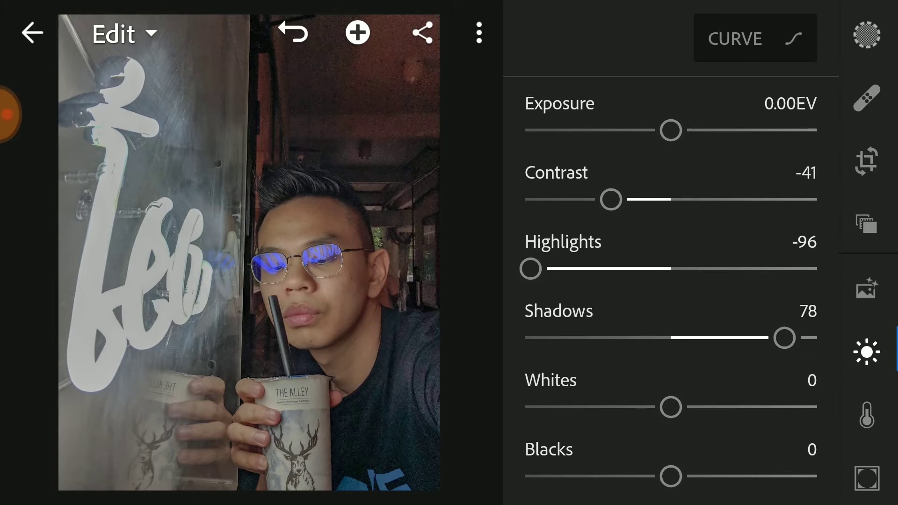
{"action": "left_click_drag", "start_coordinate": [670, 406], "coordinate": [754, 424]}
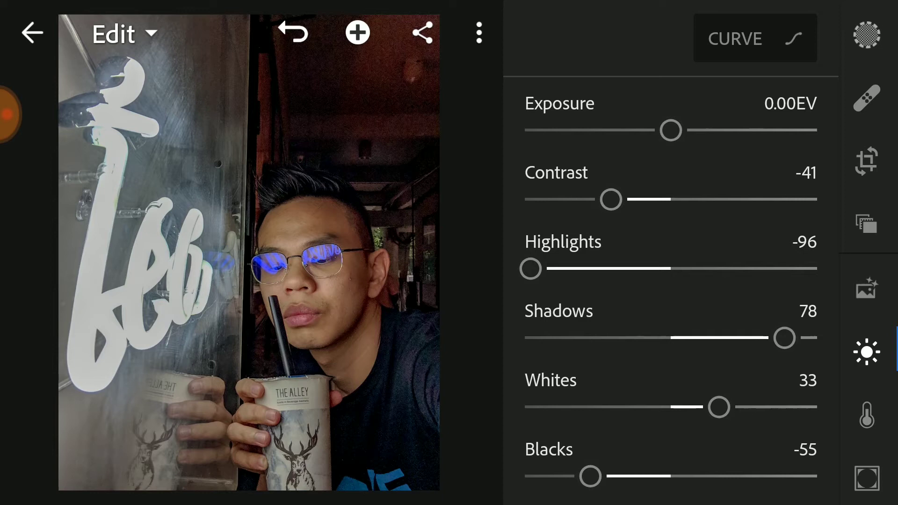
Step: Shape a gentle S-curve: lift the black point, dim the white point, raise upper midtones
{"action": "left_click", "coordinate": [760, 39]}
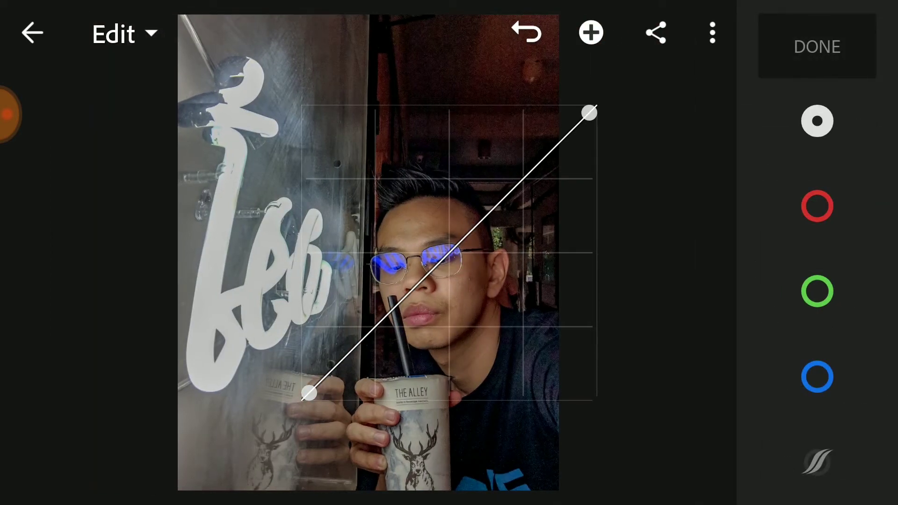
{"action": "left_click_drag", "start_coordinate": [519, 185], "coordinate": [516, 183]}
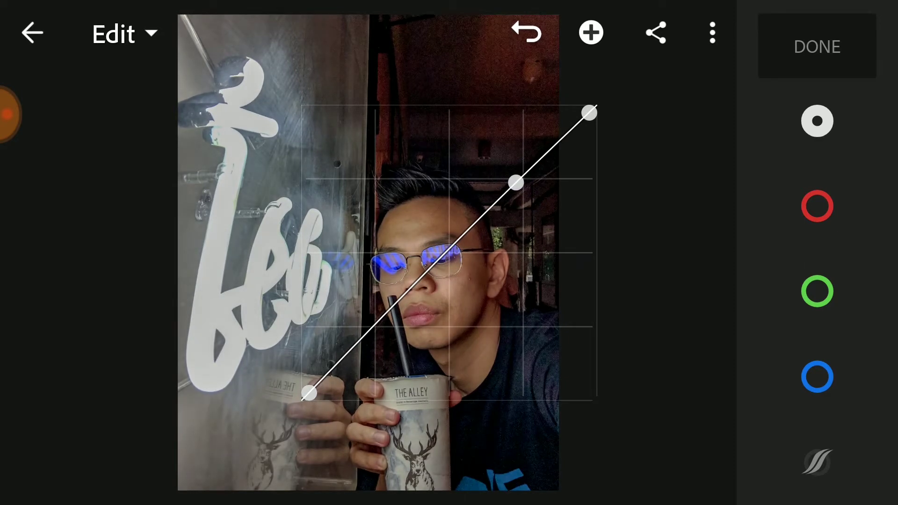
{"action": "left_click_drag", "start_coordinate": [337, 356], "coordinate": [343, 359]}
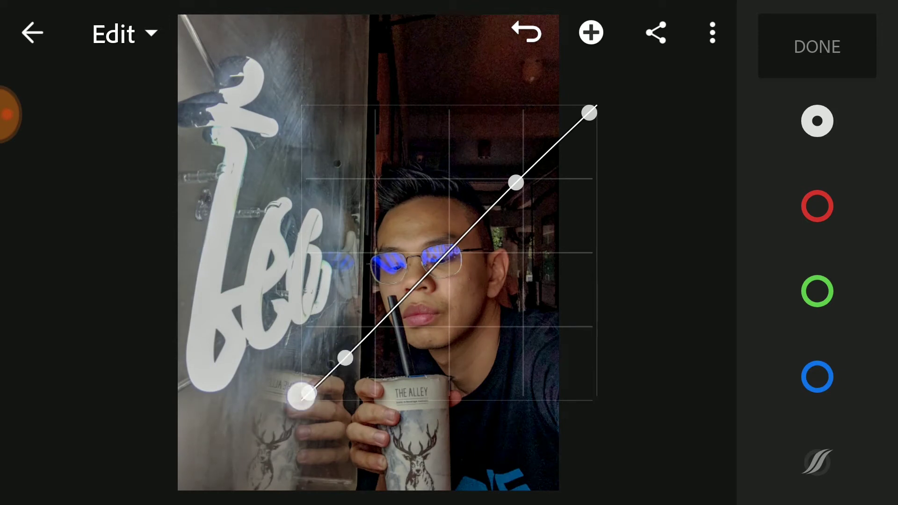
{"action": "left_click_drag", "start_coordinate": [309, 394], "coordinate": [304, 383]}
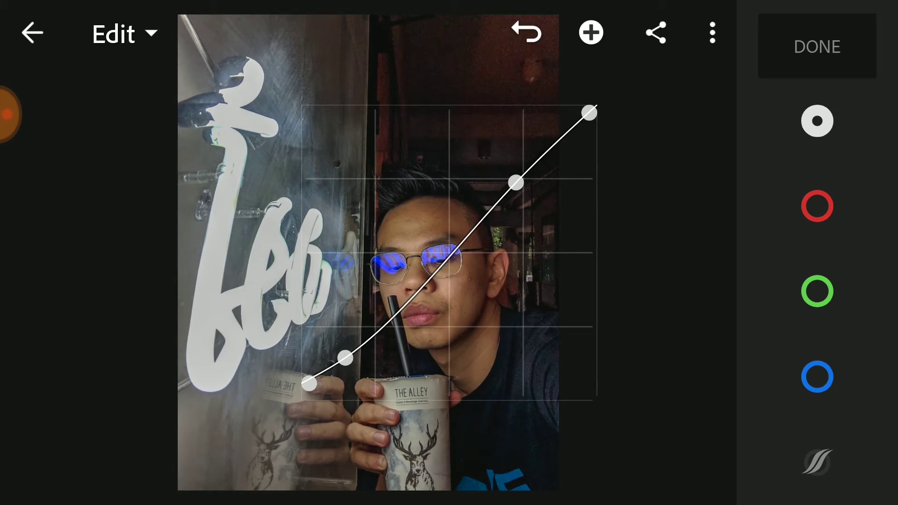
{"action": "mouse_move", "coordinate": [589, 112]}
{"action": "left_mouse_down"}
{"action": "mouse_move", "coordinate": [589, 134]}
{"action": "mouse_move", "coordinate": [589, 117]}
{"action": "left_mouse_up"}
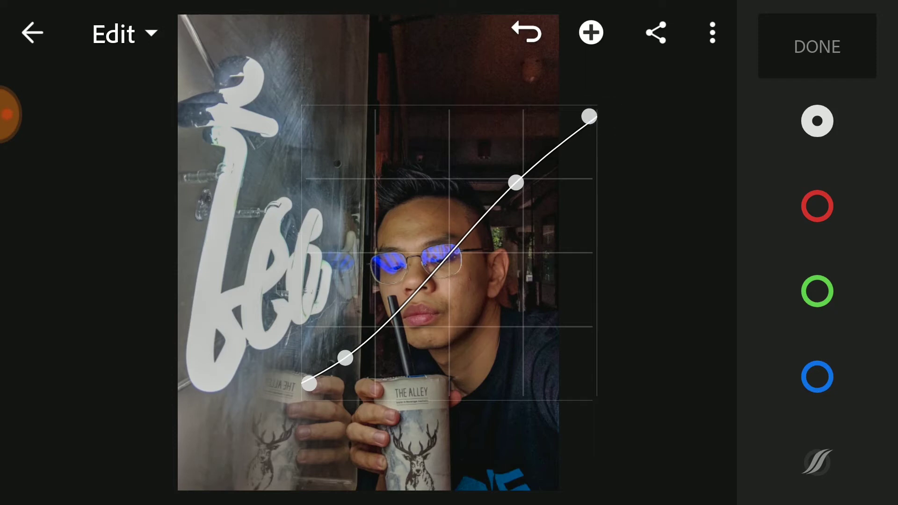
{"action": "left_click_drag", "start_coordinate": [516, 184], "coordinate": [528, 163]}
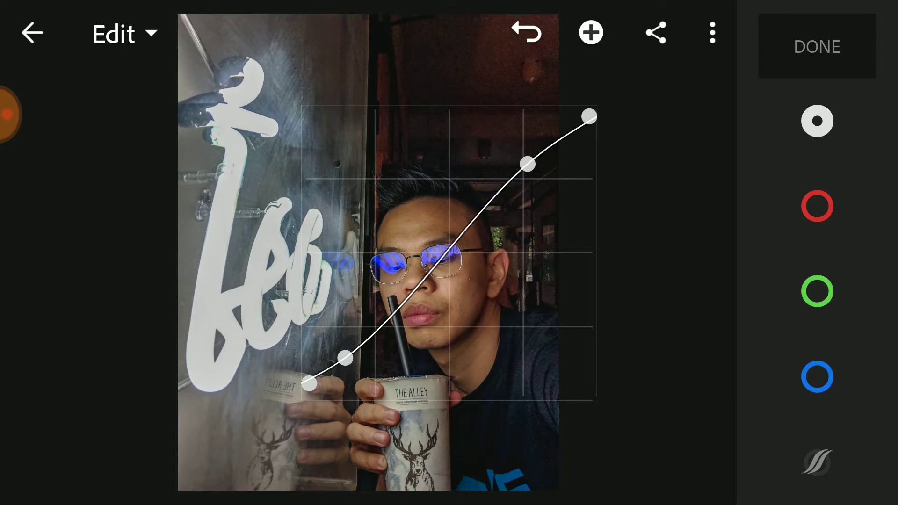
Step: Confirm the curve, then set colour temp -16, tint 20, vibrance 26, saturation 8
{"action": "left_click", "coordinate": [817, 46]}
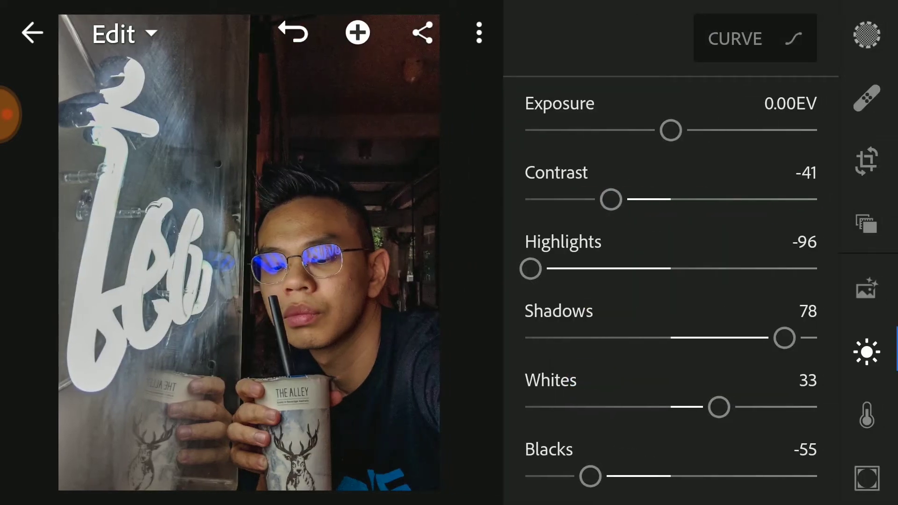
{"action": "left_click", "coordinate": [867, 413]}
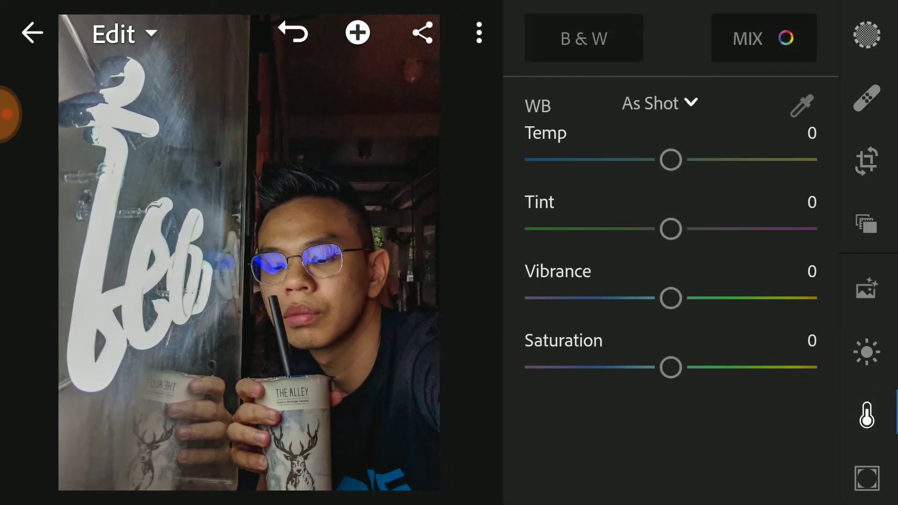
{"action": "mouse_move", "coordinate": [669, 160]}
{"action": "left_mouse_down"}
{"action": "mouse_move", "coordinate": [645, 161]}
{"action": "mouse_move", "coordinate": [641, 180]}
{"action": "left_mouse_up"}
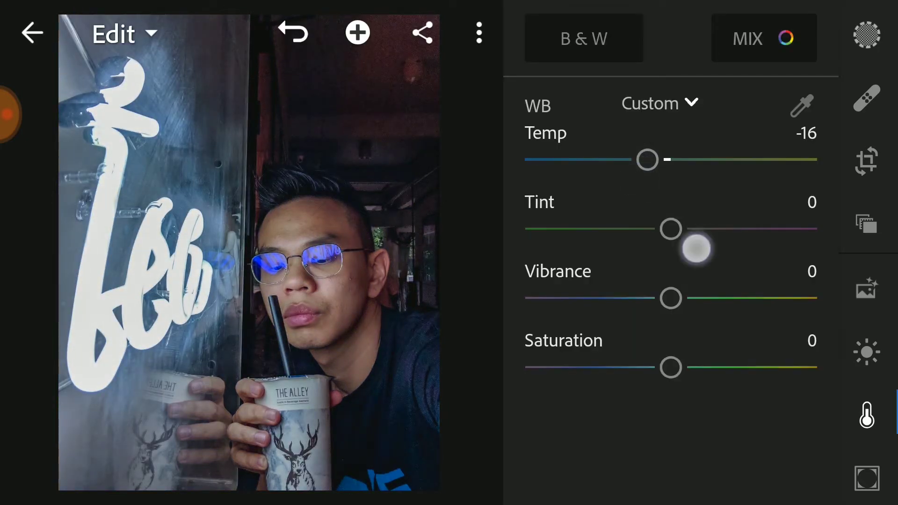
{"action": "left_click_drag", "start_coordinate": [670, 230], "coordinate": [730, 244]}
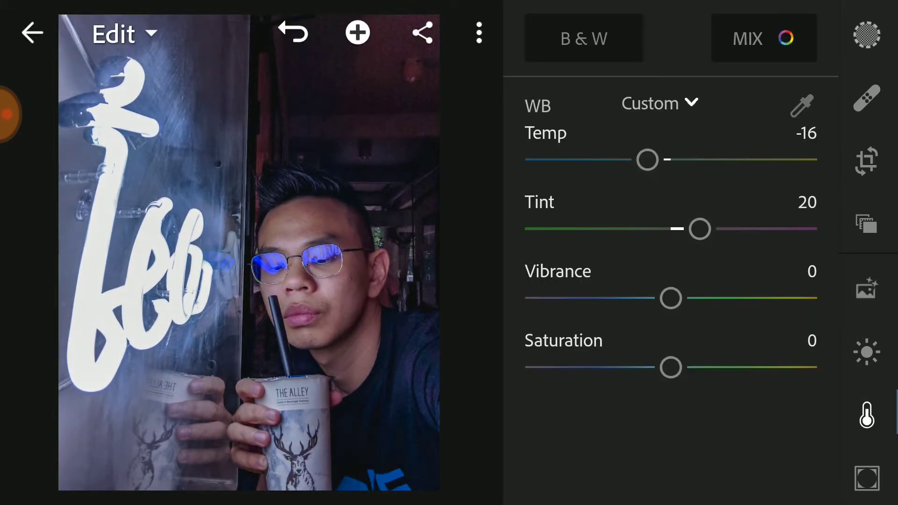
{"action": "left_click_drag", "start_coordinate": [670, 298], "coordinate": [738, 311]}
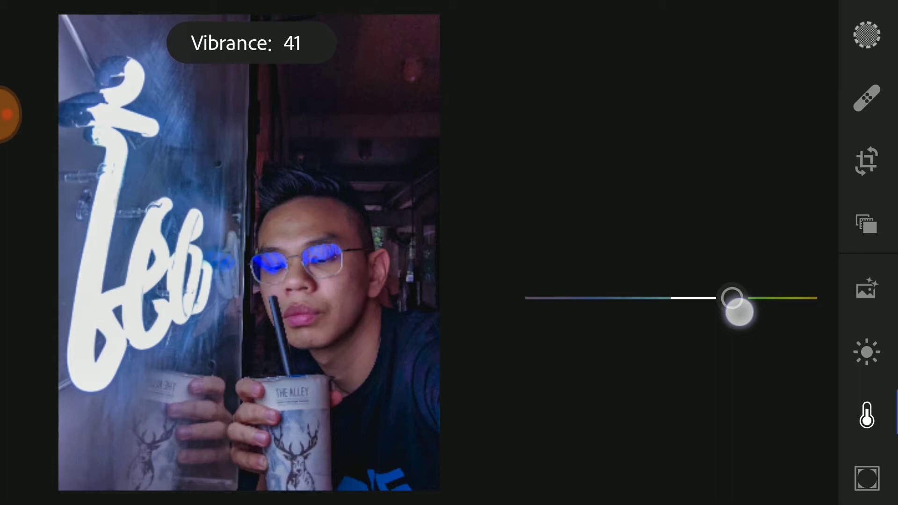
{"action": "left_click_drag", "start_coordinate": [738, 313], "coordinate": [717, 324]}
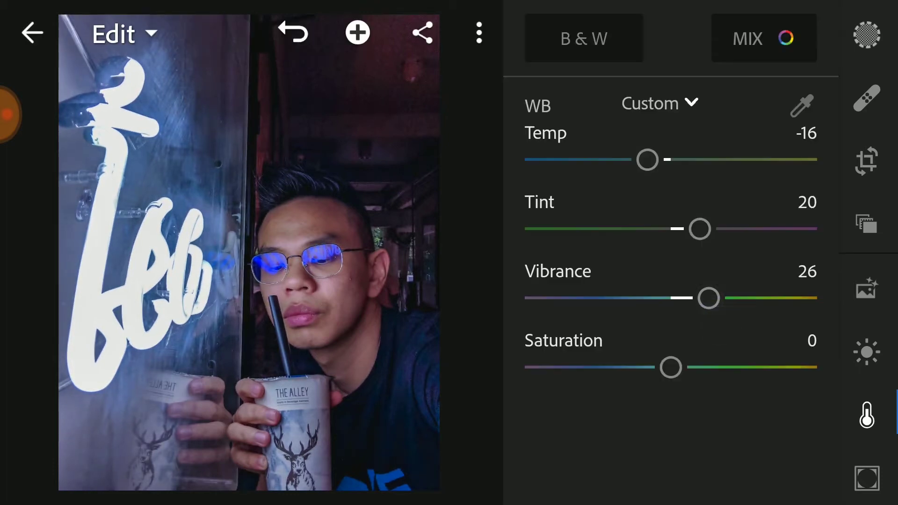
{"action": "mouse_move", "coordinate": [670, 367]}
{"action": "left_mouse_down"}
{"action": "mouse_move", "coordinate": [696, 375]}
{"action": "mouse_move", "coordinate": [682, 372]}
{"action": "left_mouse_up"}
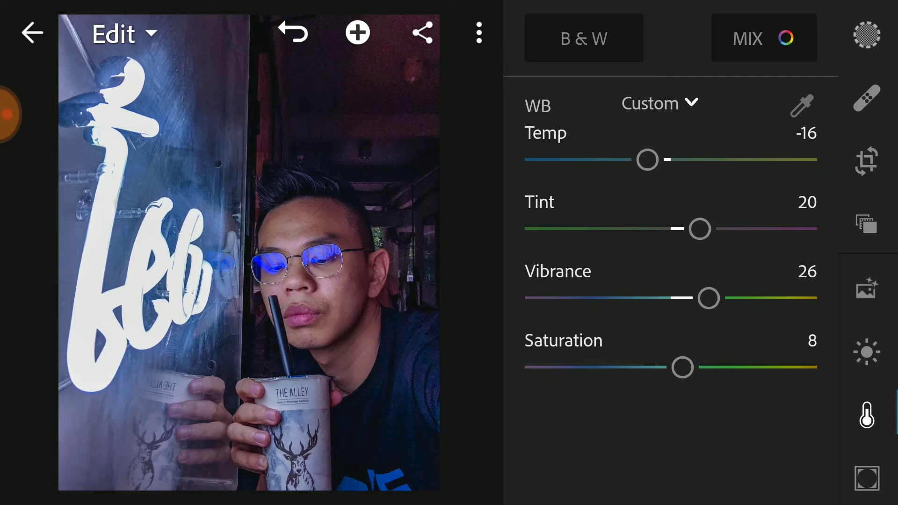
Step: In Color Mix, nudge the red range's hue and slightly desaturate it
{"action": "left_click", "coordinate": [763, 38]}
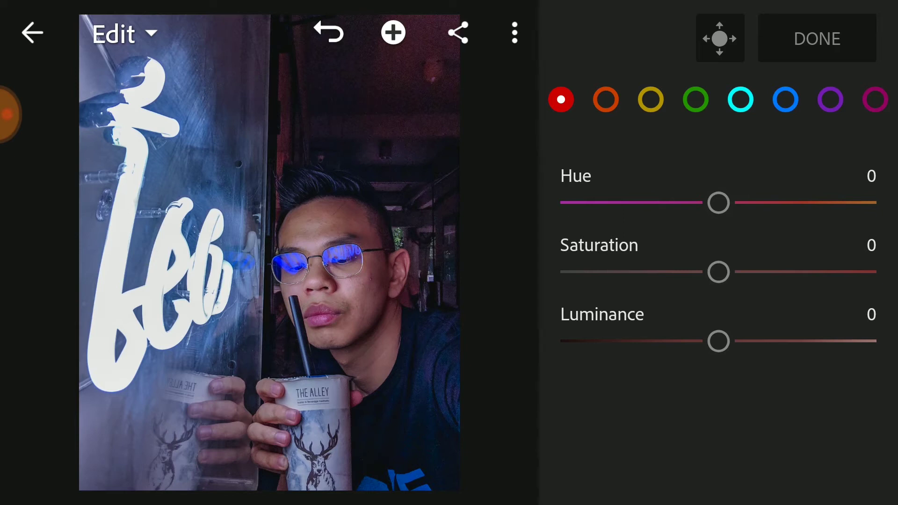
{"action": "mouse_move", "coordinate": [719, 203]}
{"action": "left_mouse_down"}
{"action": "mouse_move", "coordinate": [766, 203]}
{"action": "mouse_move", "coordinate": [755, 204]}
{"action": "left_mouse_up"}
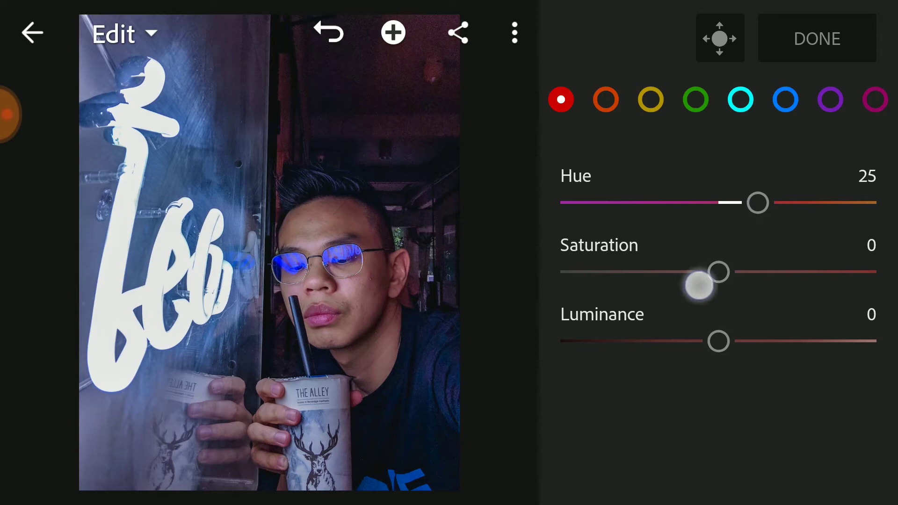
{"action": "left_click_drag", "start_coordinate": [718, 273], "coordinate": [690, 273]}
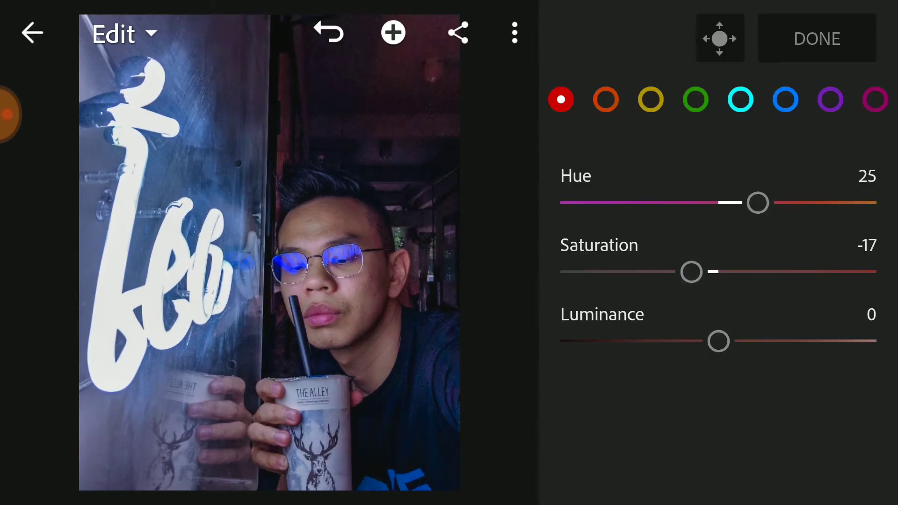
Step: Set the orange range to hue -73 and saturation -100
{"action": "left_click", "coordinate": [606, 100]}
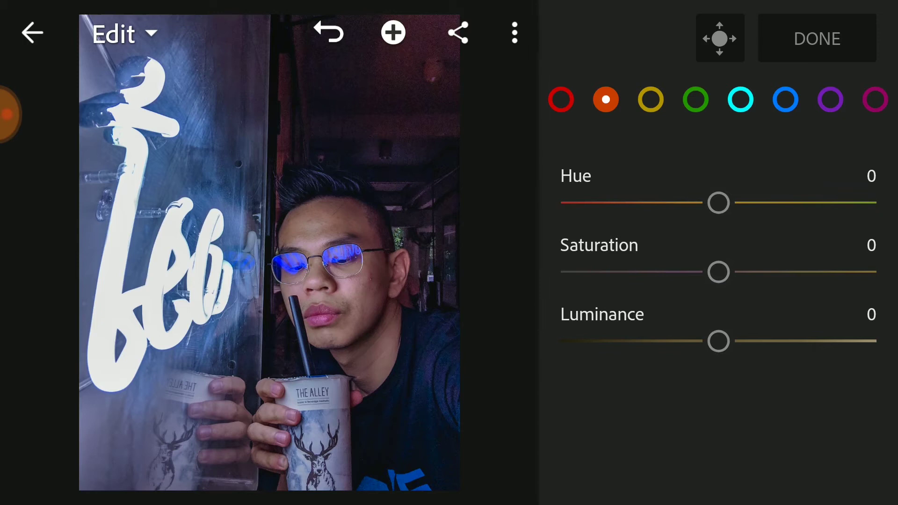
{"action": "left_click_drag", "start_coordinate": [718, 203], "coordinate": [602, 203]}
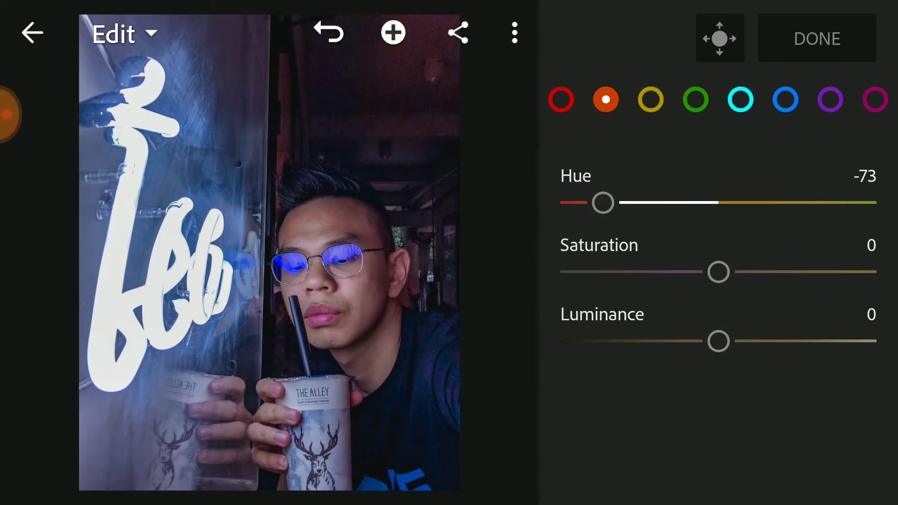
{"action": "left_click_drag", "start_coordinate": [718, 273], "coordinate": [560, 273]}
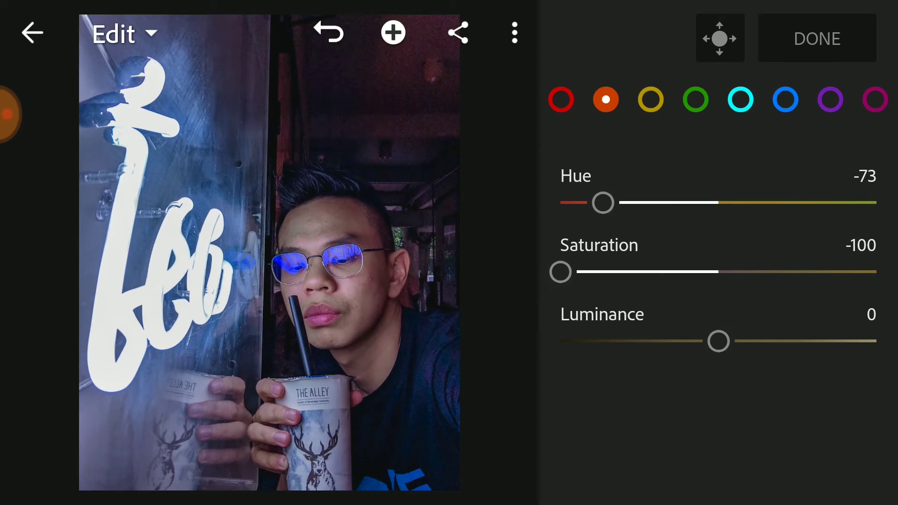
{"action": "left_click", "coordinate": [650, 100]}
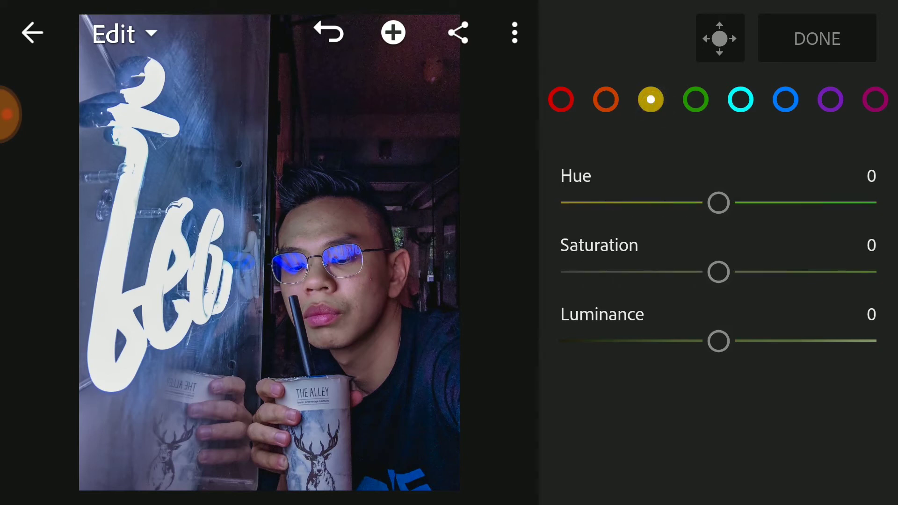
Step: Set the cyan range to hue 71 and saturation 28
{"action": "left_click", "coordinate": [696, 100]}
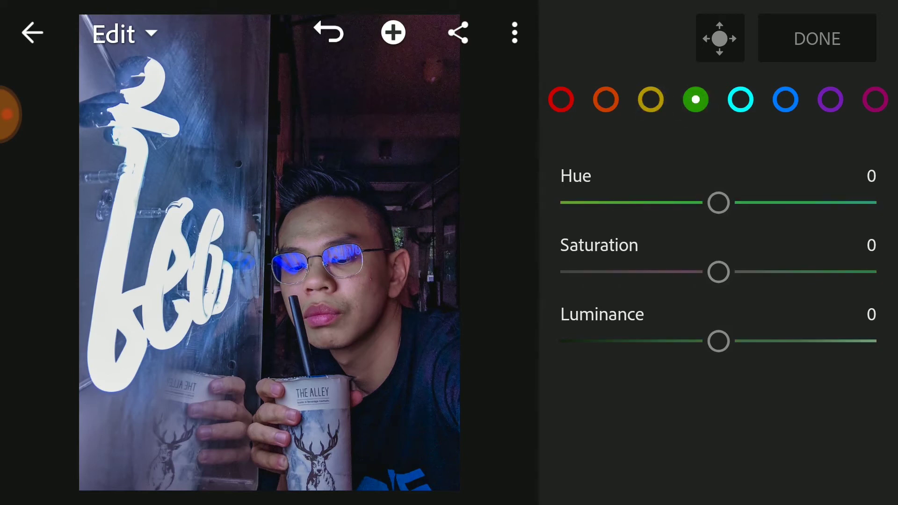
{"action": "left_click", "coordinate": [740, 100]}
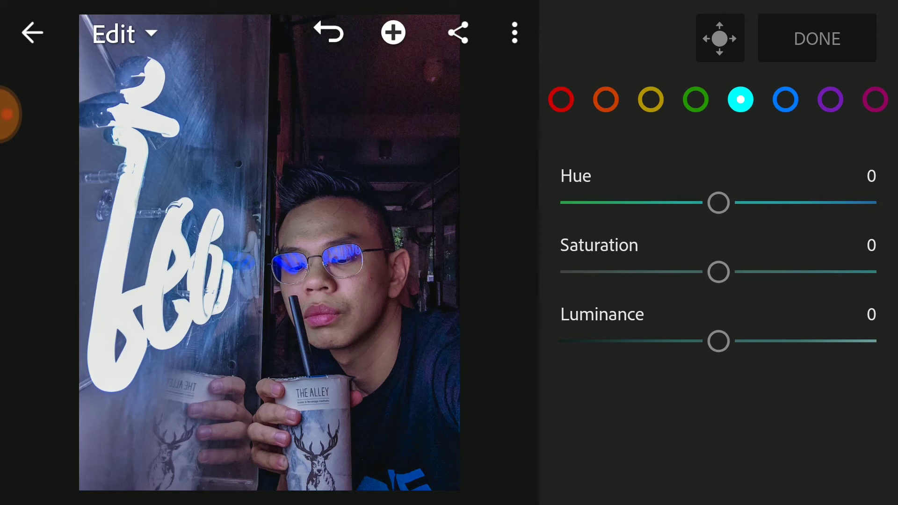
{"action": "left_click_drag", "start_coordinate": [718, 203], "coordinate": [831, 203]}
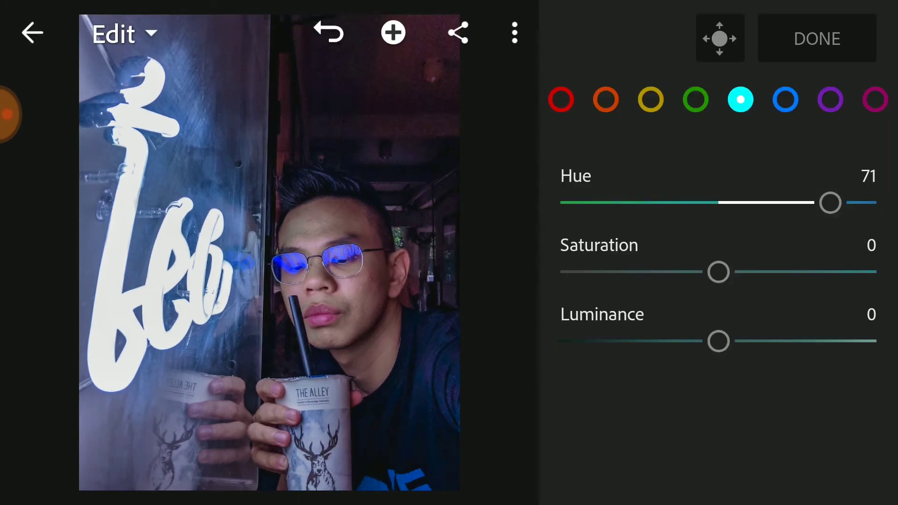
{"action": "left_click_drag", "start_coordinate": [718, 273], "coordinate": [763, 272]}
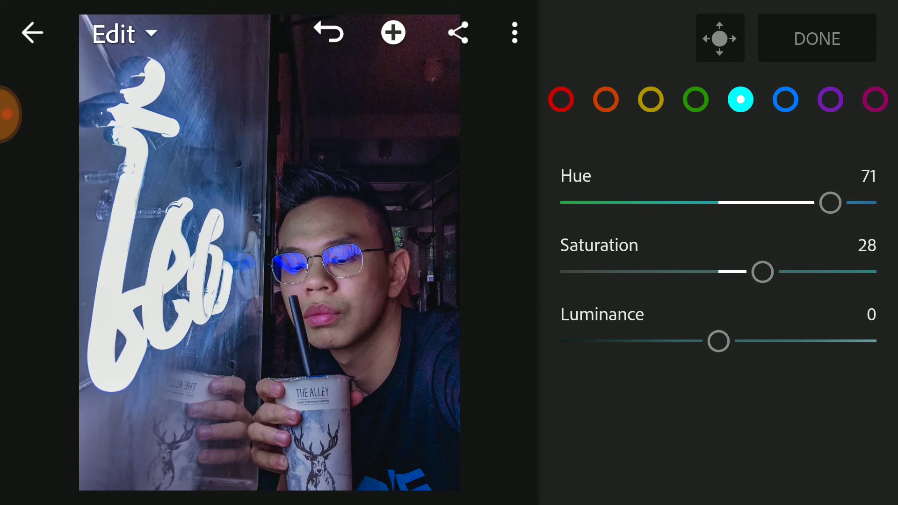
Step: Turn the blue neon teal with hue -63 and saturation -20, checking against the original
{"action": "left_click", "coordinate": [786, 100]}
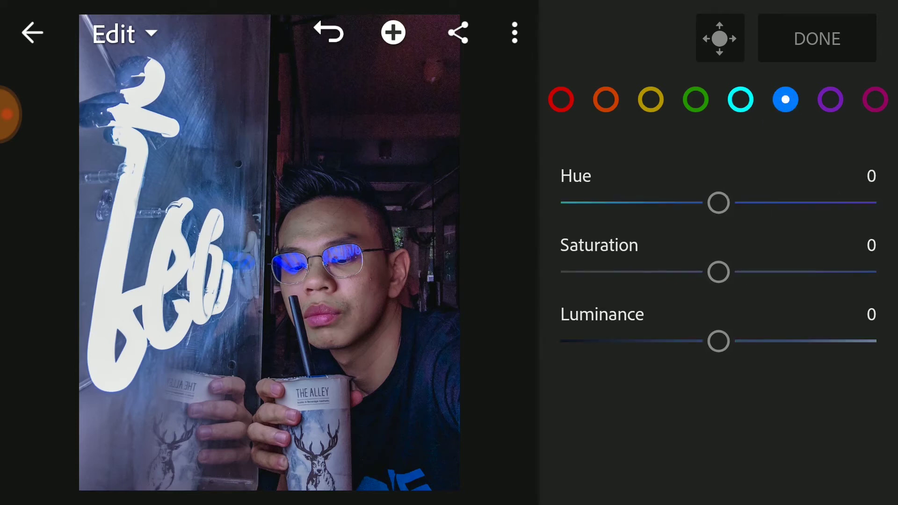
{"action": "left_click_drag", "start_coordinate": [718, 204], "coordinate": [635, 204]}
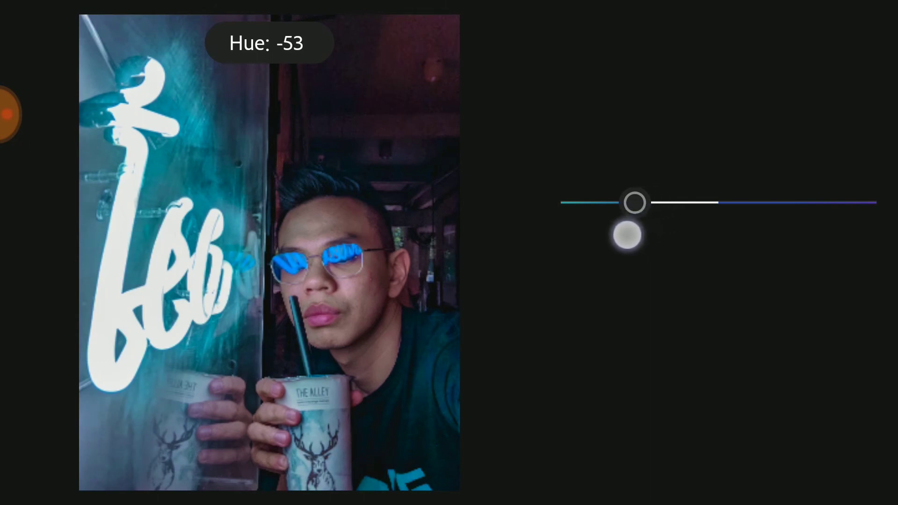
{"action": "left_click_drag", "start_coordinate": [628, 236], "coordinate": [600, 244]}
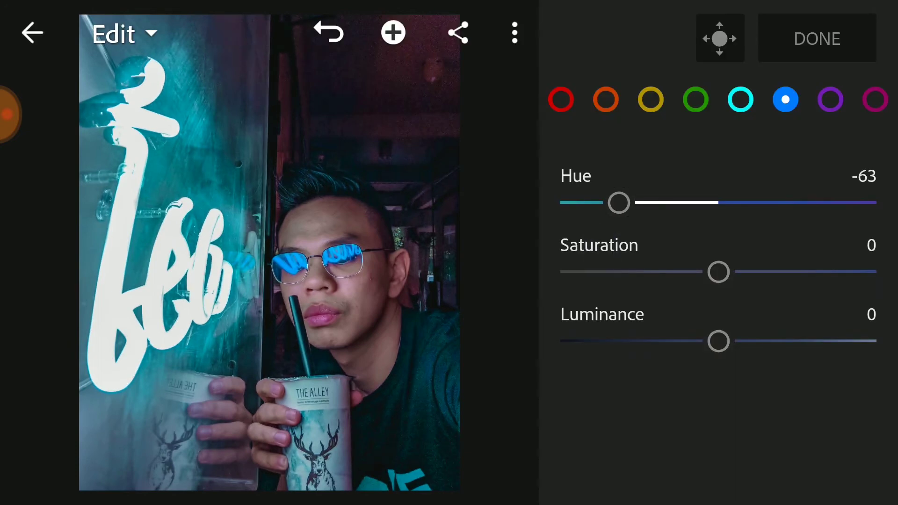
{"action": "left_click_drag", "start_coordinate": [264, 372], "coordinate": [263, 371]}
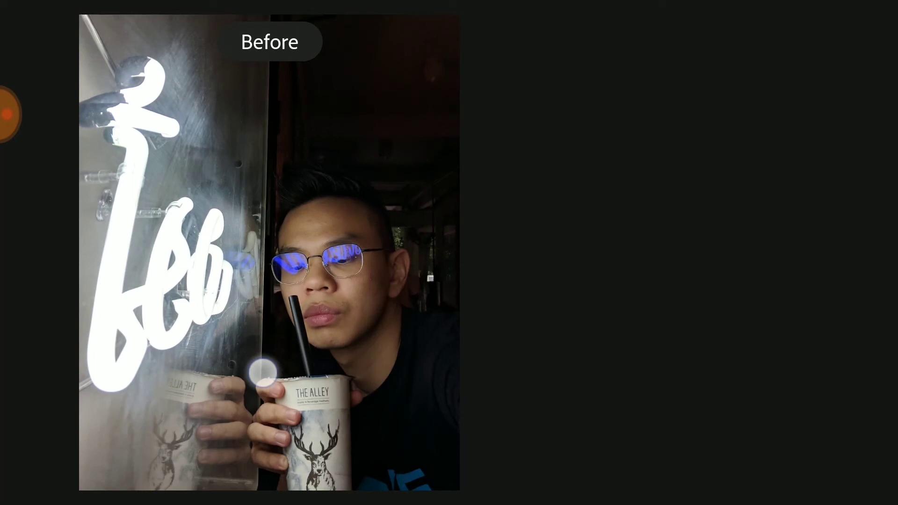
{"action": "left_click_drag", "start_coordinate": [263, 372], "coordinate": [262, 371]}
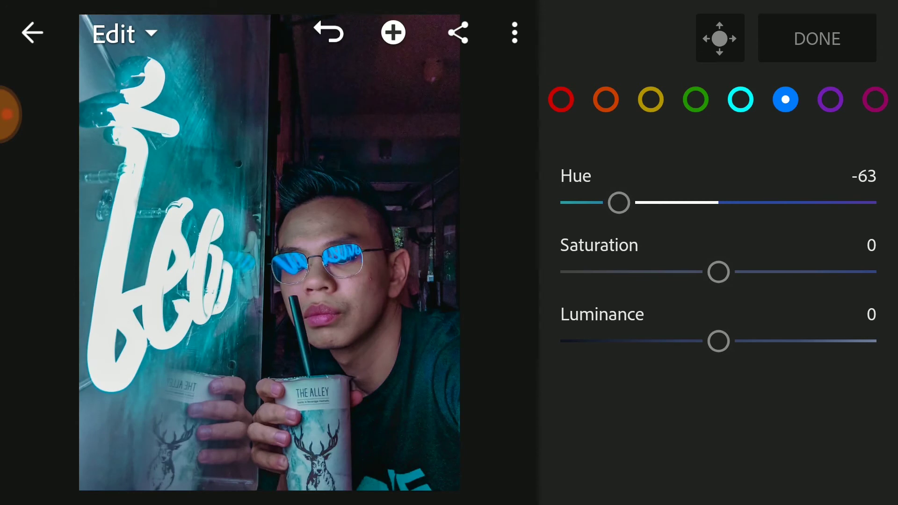
{"action": "left_click_drag", "start_coordinate": [718, 273], "coordinate": [686, 273]}
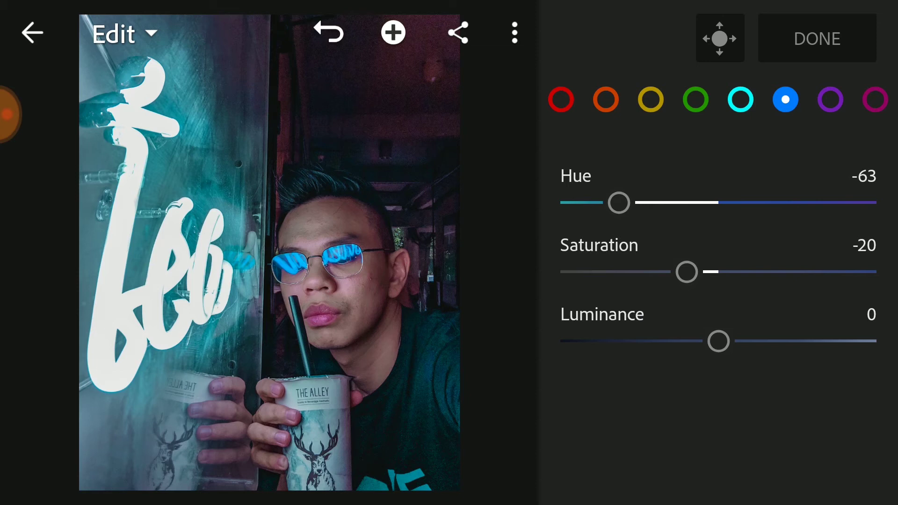
Step: Set the magenta range to hue 35 and saturation -34
{"action": "left_click", "coordinate": [831, 100]}
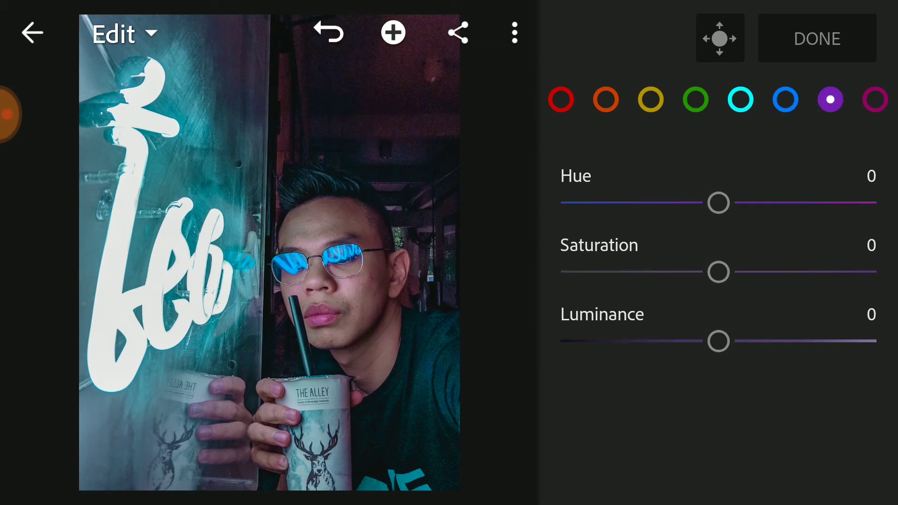
{"action": "left_click", "coordinate": [877, 100]}
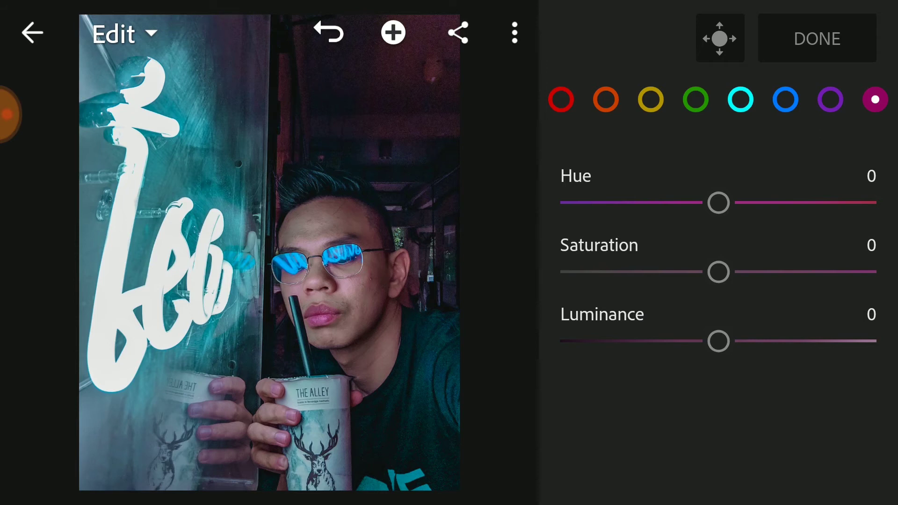
{"action": "left_click_drag", "start_coordinate": [717, 204], "coordinate": [773, 203]}
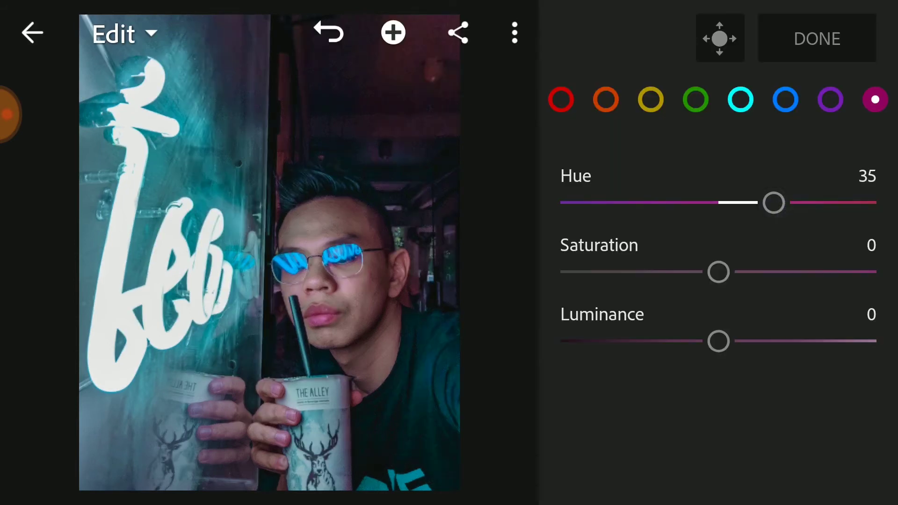
{"action": "left_click_drag", "start_coordinate": [717, 272], "coordinate": [662, 272]}
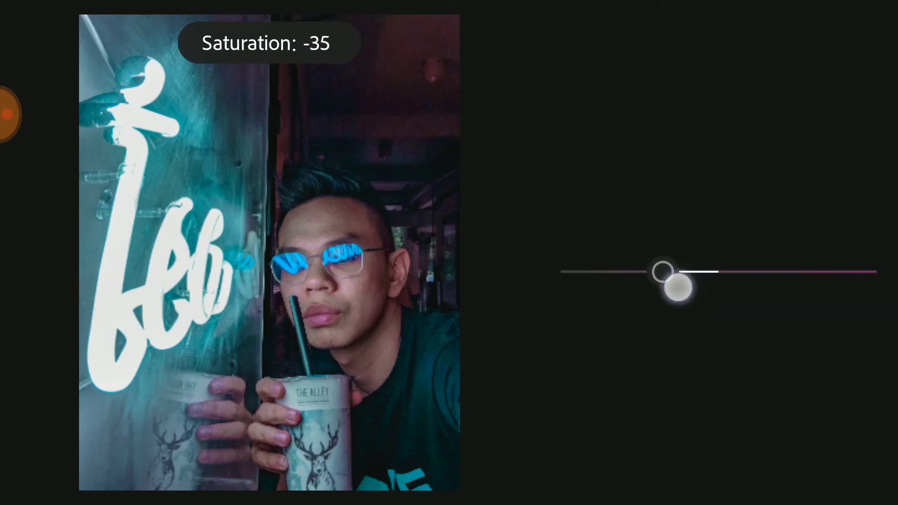
{"action": "left_click_drag", "start_coordinate": [663, 272], "coordinate": [663, 272]}
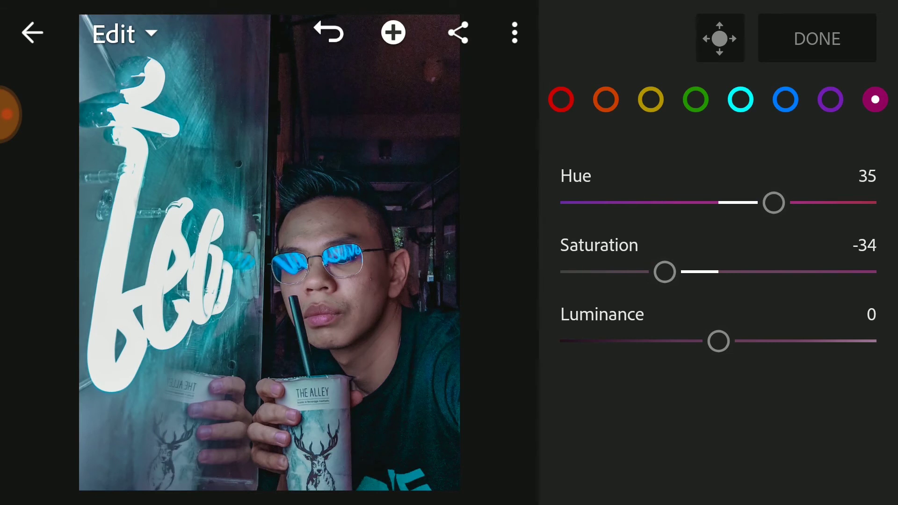
Step: Close the mixer, then in Detail set sharpening 16 and noise reduction 11
{"action": "left_click", "coordinate": [817, 39]}
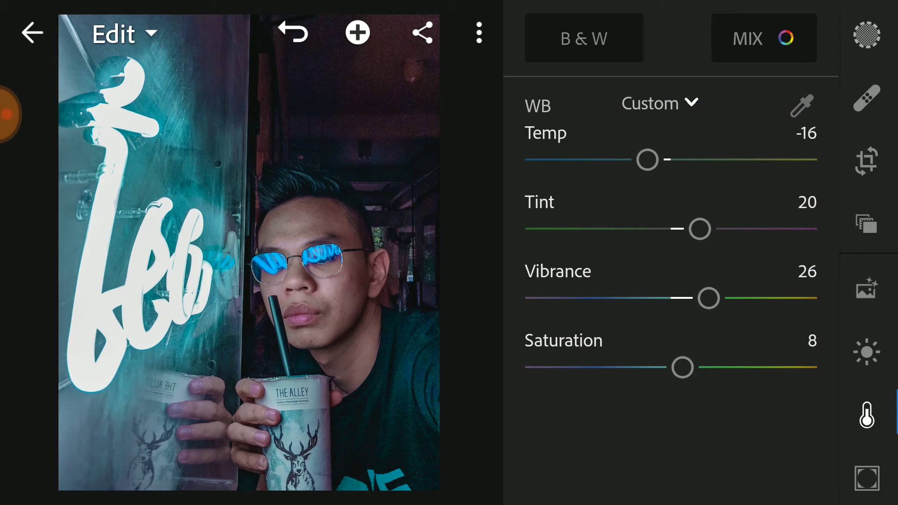
{"action": "left_click_drag", "start_coordinate": [883, 421], "coordinate": [882, 267]}
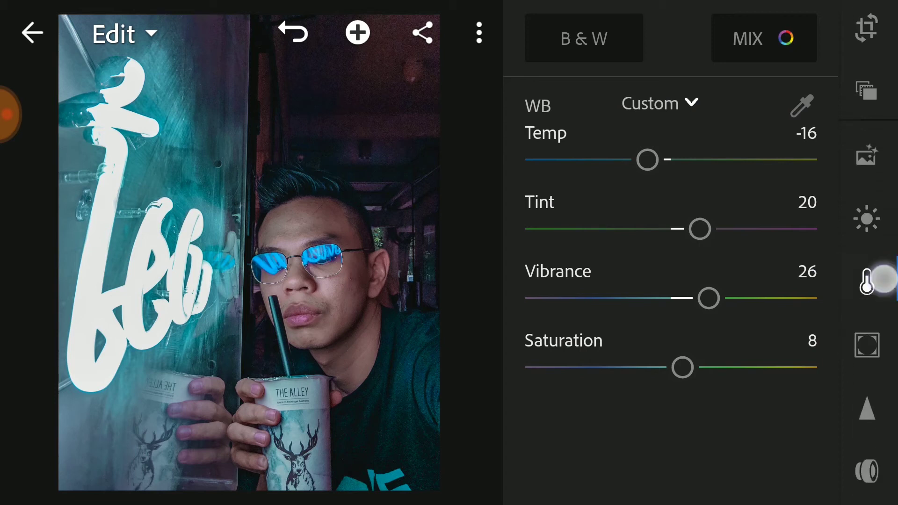
{"action": "left_click", "coordinate": [868, 388]}
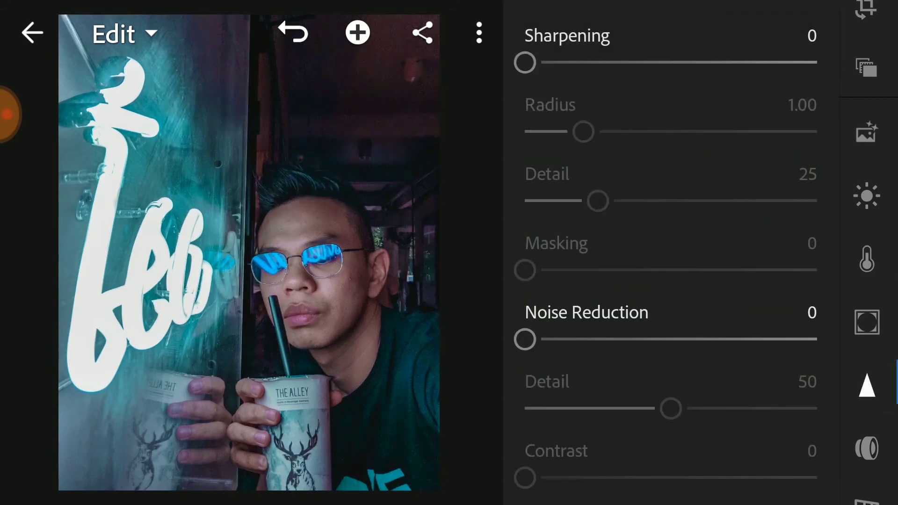
{"action": "mouse_move", "coordinate": [525, 64]}
{"action": "left_mouse_down"}
{"action": "mouse_move", "coordinate": [568, 63]}
{"action": "mouse_move", "coordinate": [554, 64]}
{"action": "left_mouse_up"}
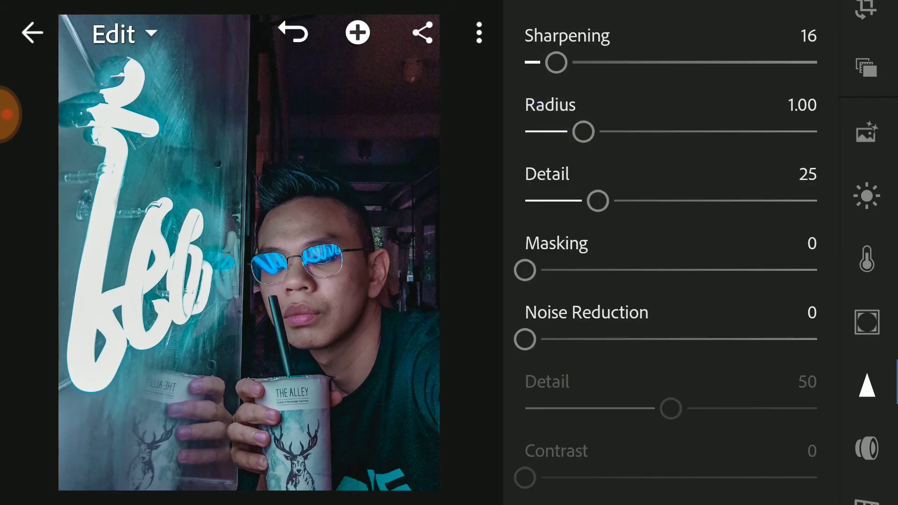
{"action": "left_click_drag", "start_coordinate": [576, 318], "coordinate": [570, 160]}
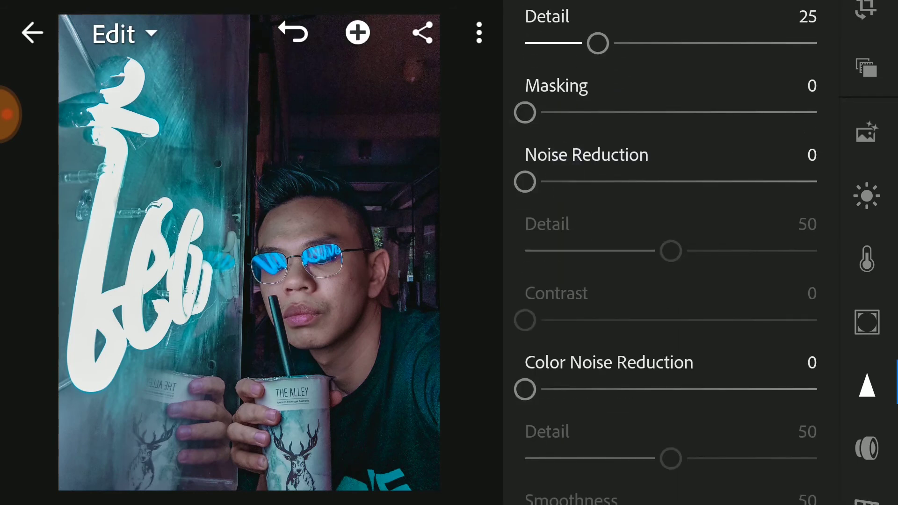
{"action": "mouse_move", "coordinate": [595, 319]}
{"action": "left_mouse_down"}
{"action": "mouse_move", "coordinate": [593, 421]}
{"action": "mouse_move", "coordinate": [593, 393]}
{"action": "left_mouse_up"}
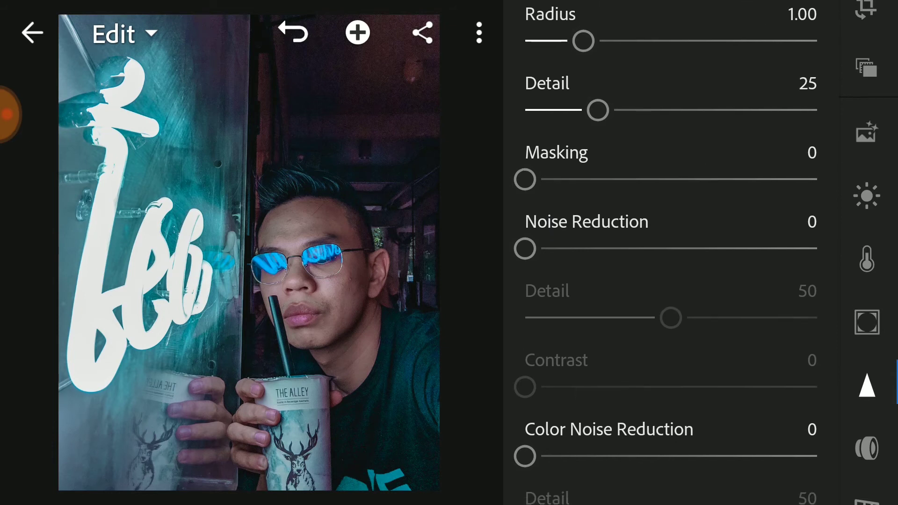
{"action": "left_click_drag", "start_coordinate": [575, 337], "coordinate": [575, 421]}
{"action": "mouse_move", "coordinate": [526, 337]}
{"action": "left_mouse_down"}
{"action": "mouse_move", "coordinate": [584, 341]}
{"action": "mouse_move", "coordinate": [540, 359]}
{"action": "left_mouse_up"}
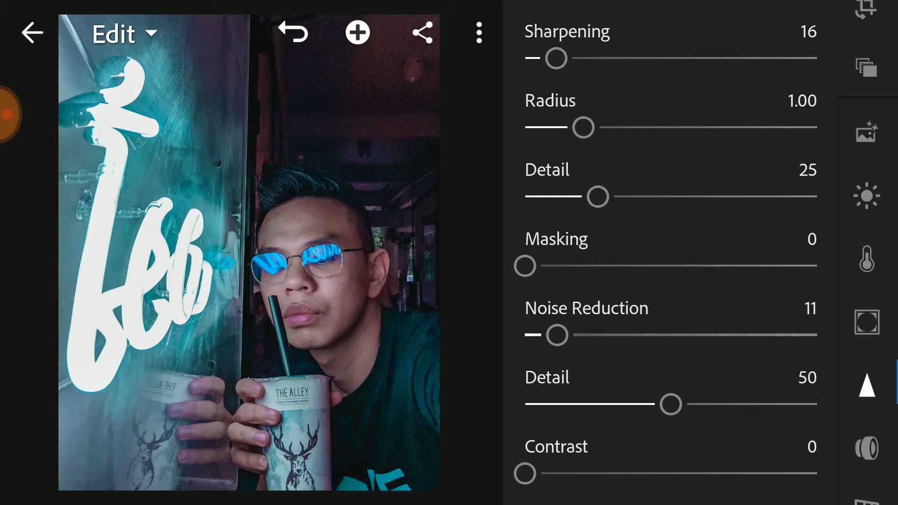
{"action": "left_click_drag", "start_coordinate": [596, 396], "coordinate": [581, 141]}
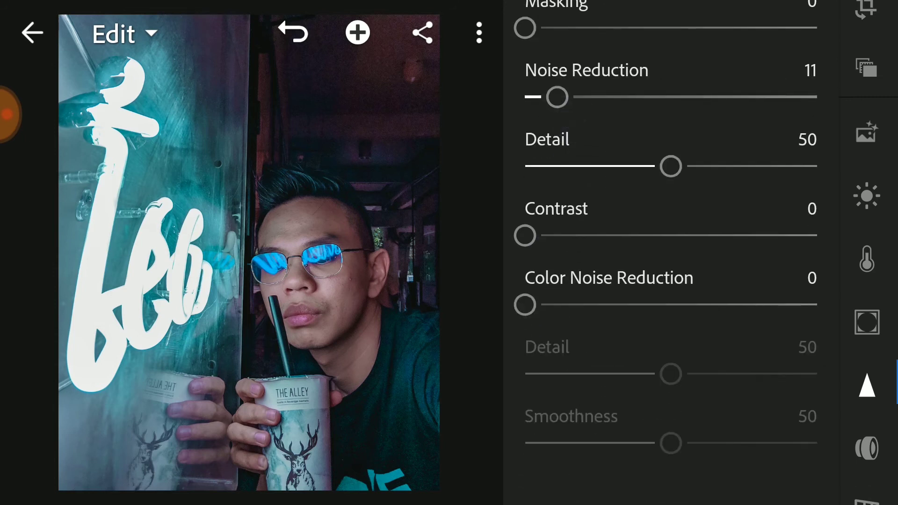
Step: In Effects, set clarity 40, dehaze 9 and vignette -42
{"action": "left_click", "coordinate": [866, 322]}
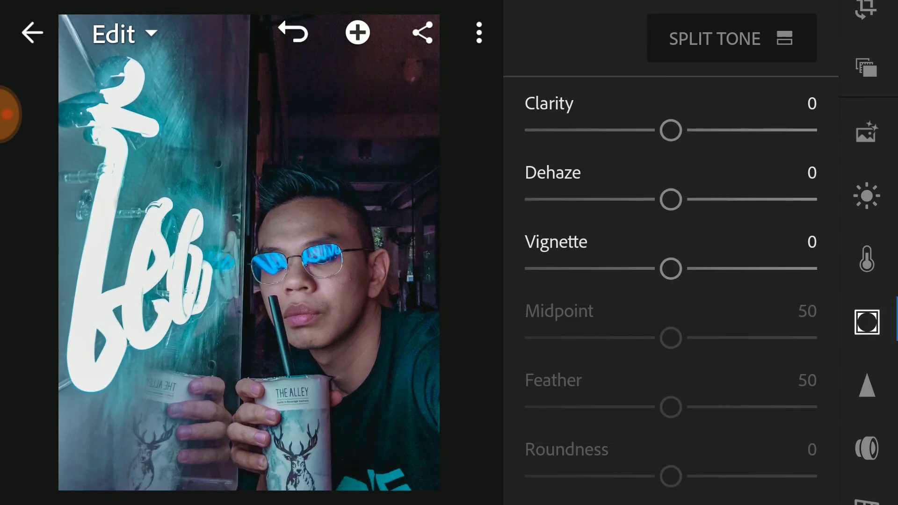
{"action": "left_click_drag", "start_coordinate": [670, 131], "coordinate": [729, 130]}
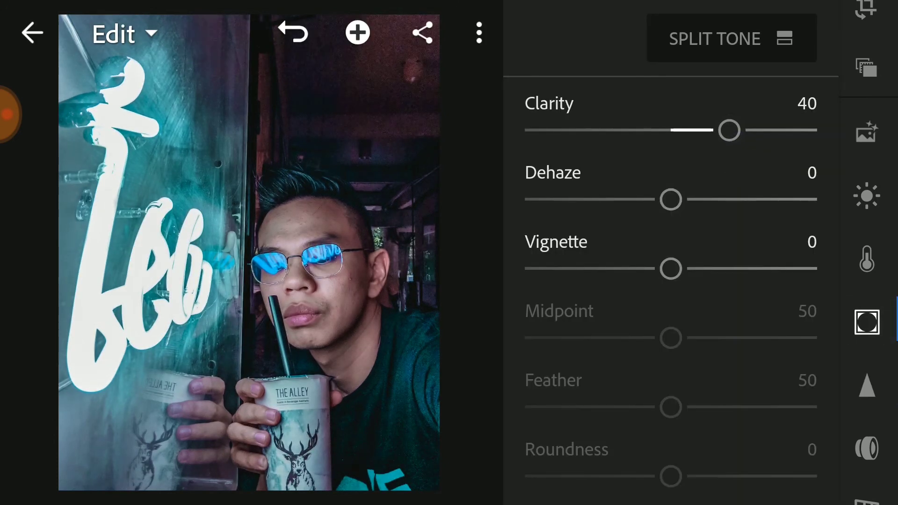
{"action": "left_click_drag", "start_coordinate": [670, 200], "coordinate": [684, 200]}
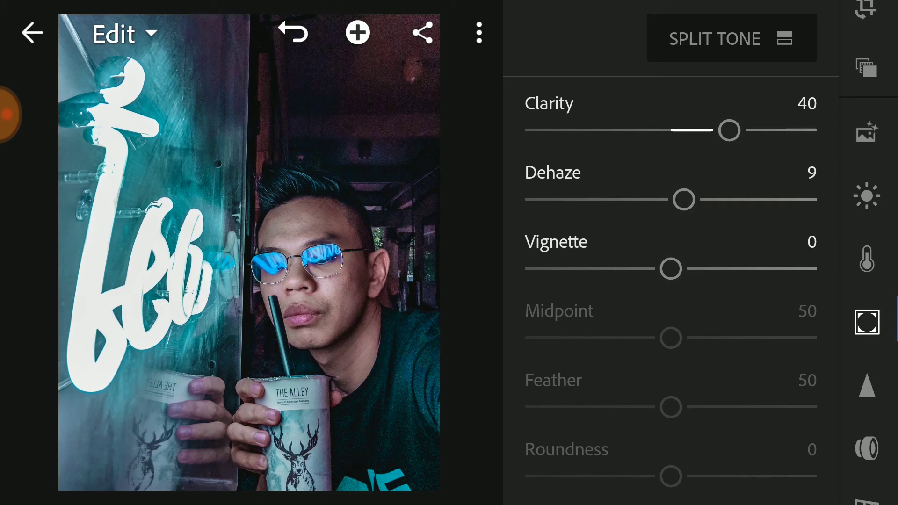
{"action": "left_click_drag", "start_coordinate": [671, 269], "coordinate": [608, 268]}
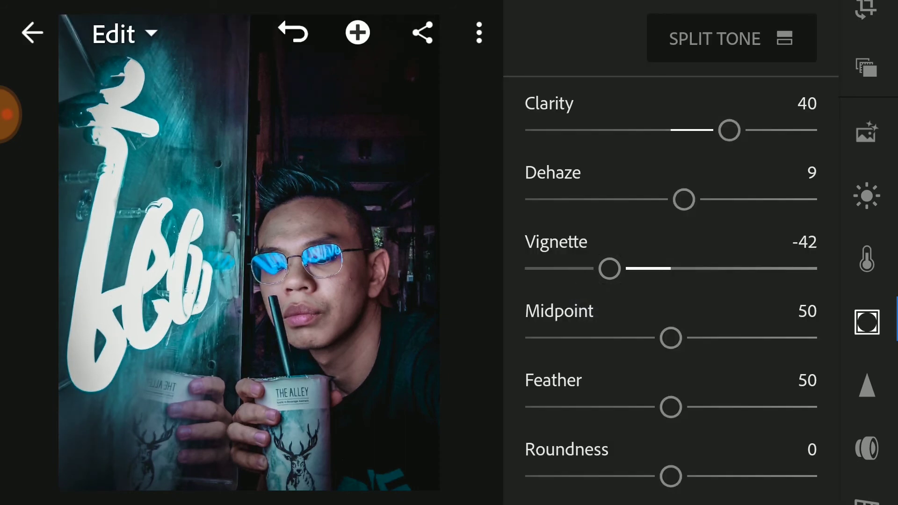
{"action": "scroll", "coordinate": [867, 281], "scroll_direction": "down", "scroll_amount": 4}
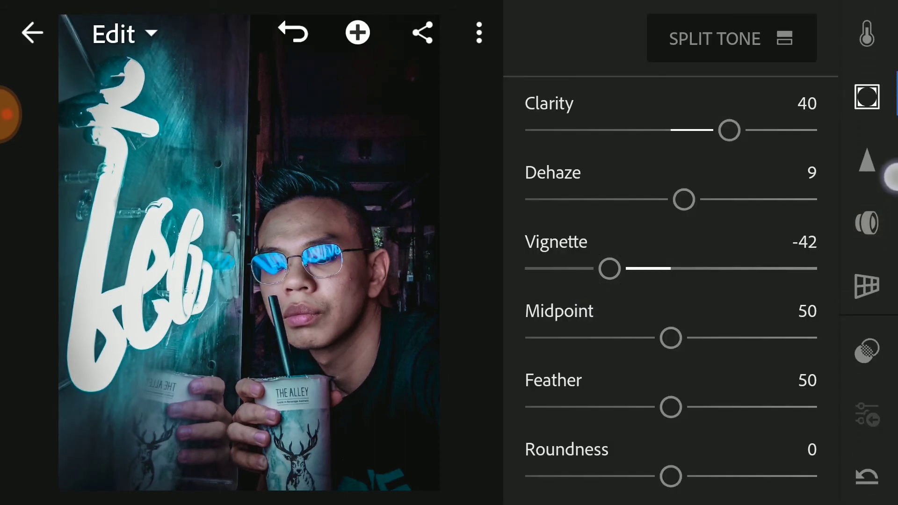
{"action": "scroll", "coordinate": [869, 280], "scroll_direction": "up", "scroll_amount": 6}
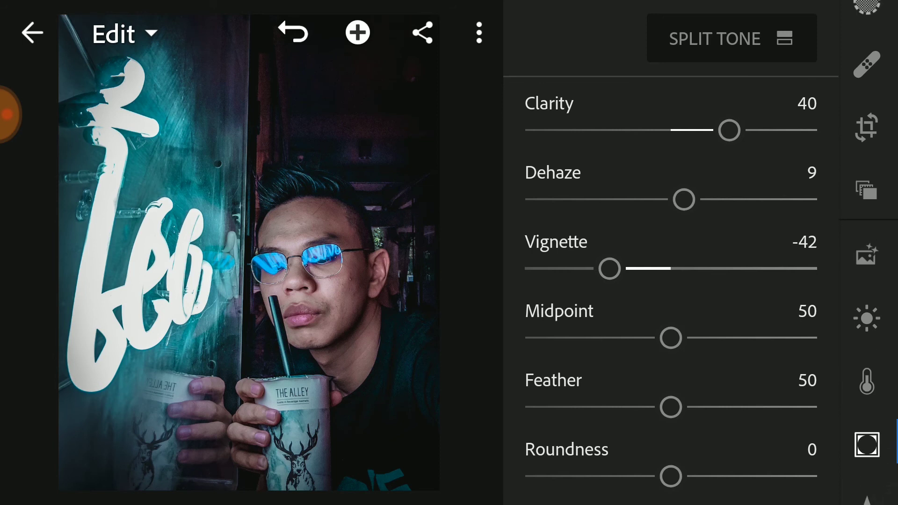
Step: Apply the Modern 04 profile at about 37 strength and confirm it
{"action": "left_click", "coordinate": [870, 188]}
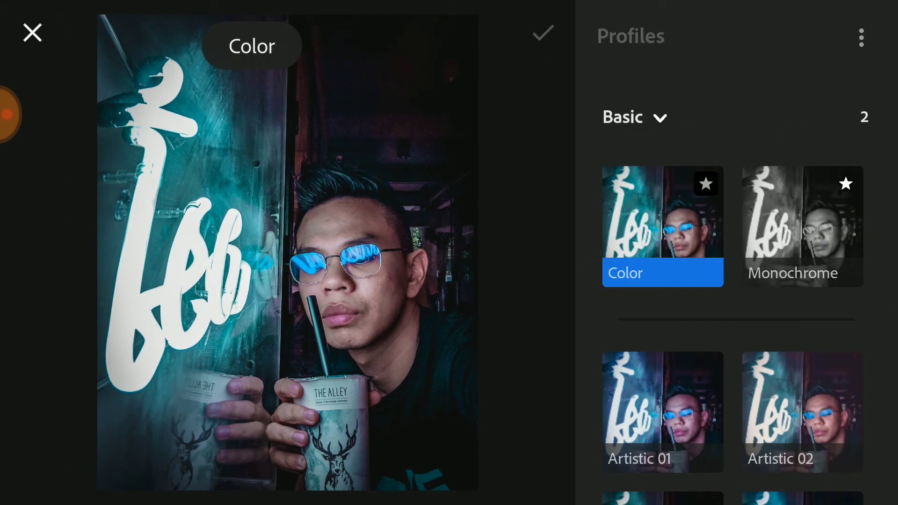
{"action": "left_click", "coordinate": [657, 118]}
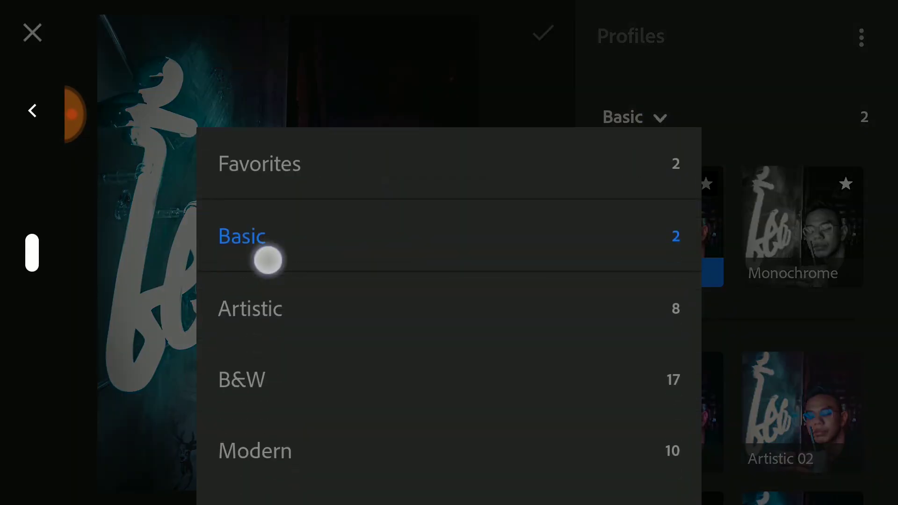
{"action": "left_click", "coordinate": [256, 399]}
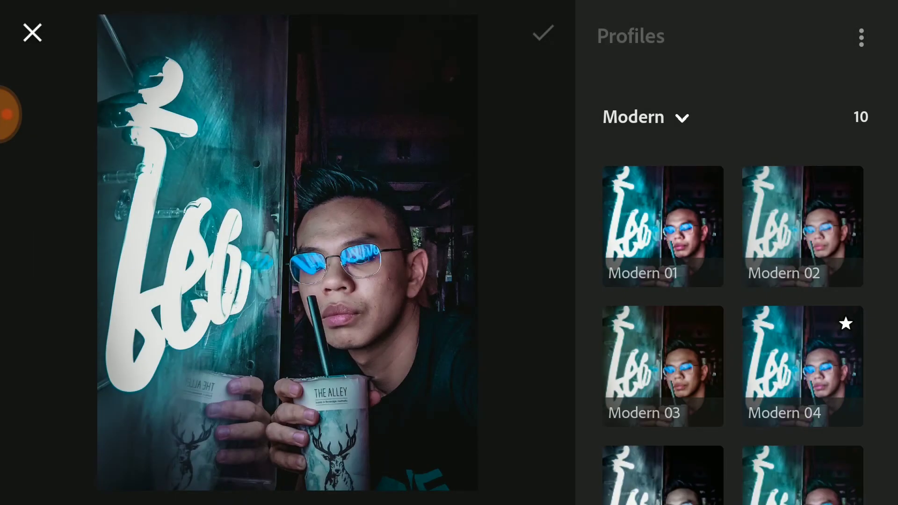
{"action": "left_click", "coordinate": [812, 383]}
{"action": "scroll", "coordinate": [733, 330], "scroll_direction": "down", "scroll_amount": 1}
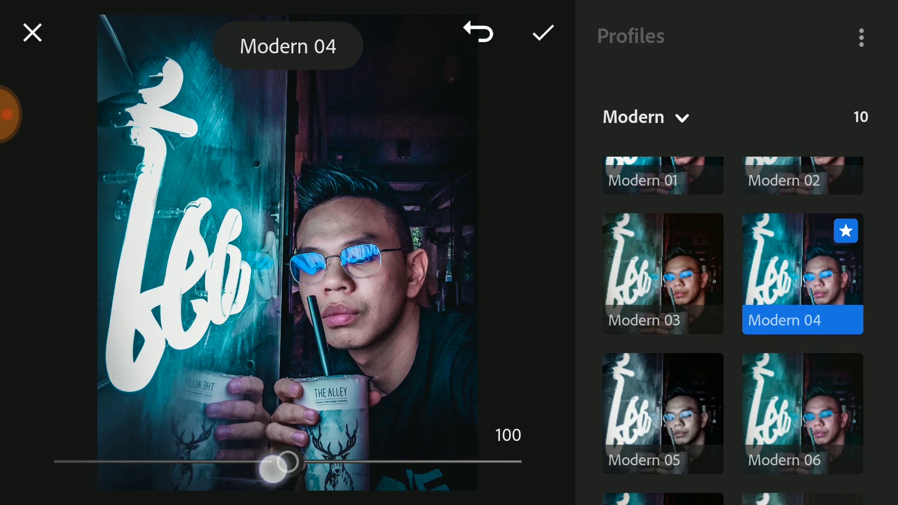
{"action": "left_click_drag", "start_coordinate": [288, 461], "coordinate": [140, 461]}
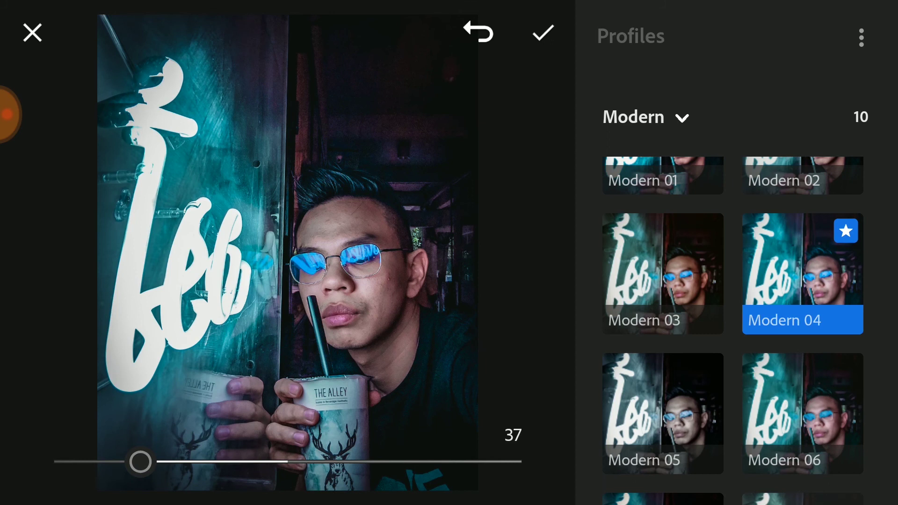
{"action": "left_click", "coordinate": [542, 32]}
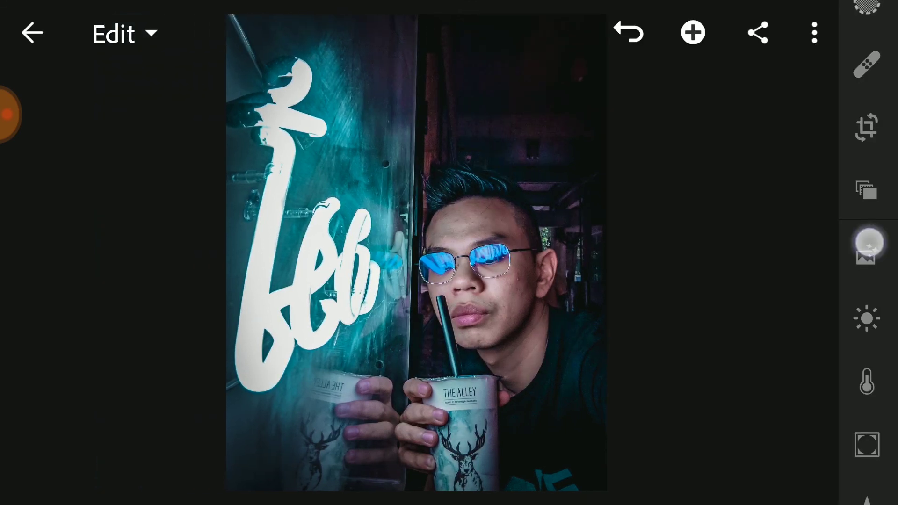
{"action": "scroll", "coordinate": [868, 245], "scroll_direction": "up", "scroll_amount": 1}
{"action": "scroll", "coordinate": [868, 244], "scroll_direction": "down", "scroll_amount": 8}
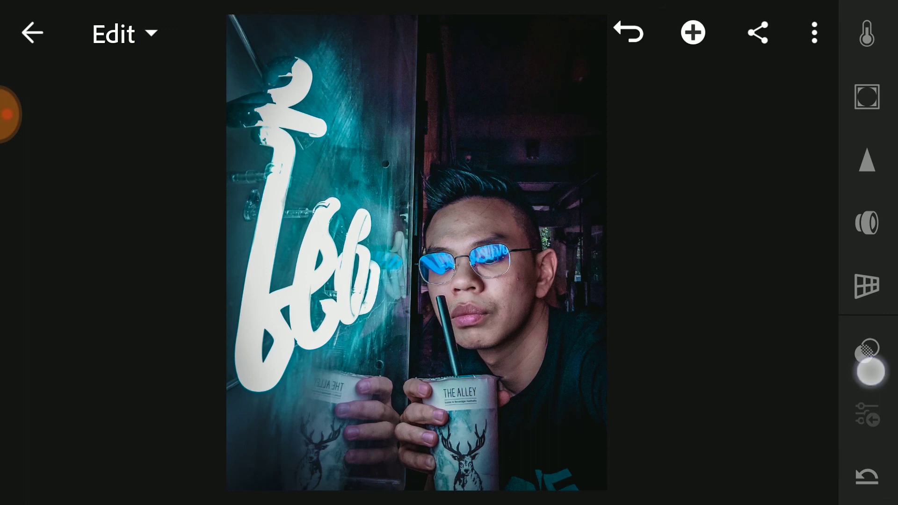
Step: Start a New Preset from the Presets options menu, then dismiss it back to User Presets
{"action": "left_click", "coordinate": [866, 349]}
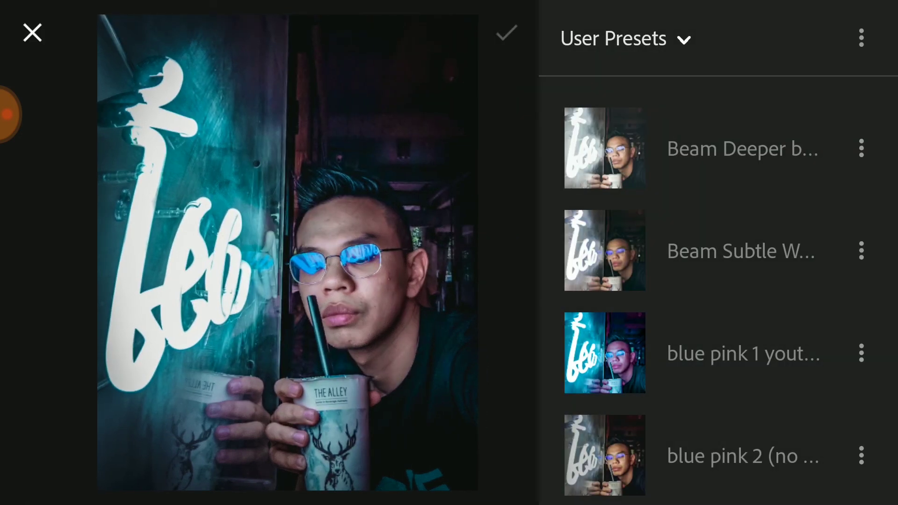
{"action": "left_click", "coordinate": [862, 39]}
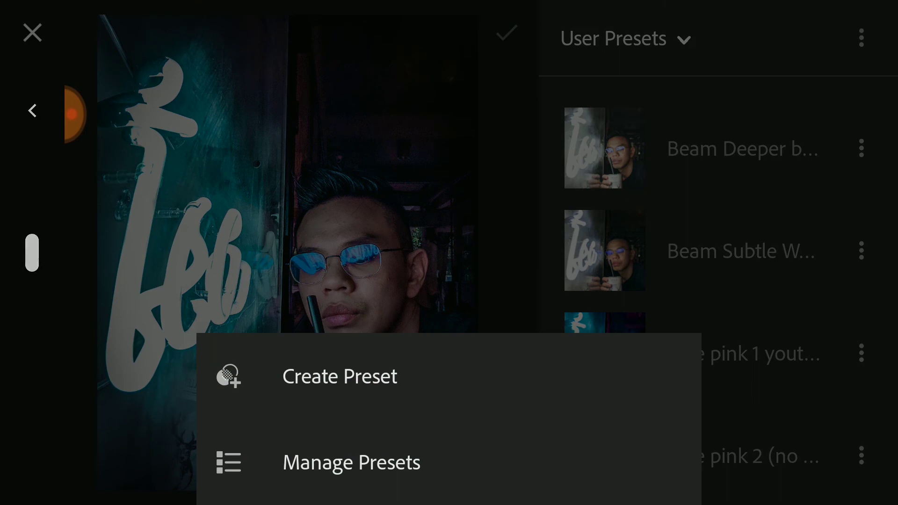
{"action": "left_click", "coordinate": [313, 372]}
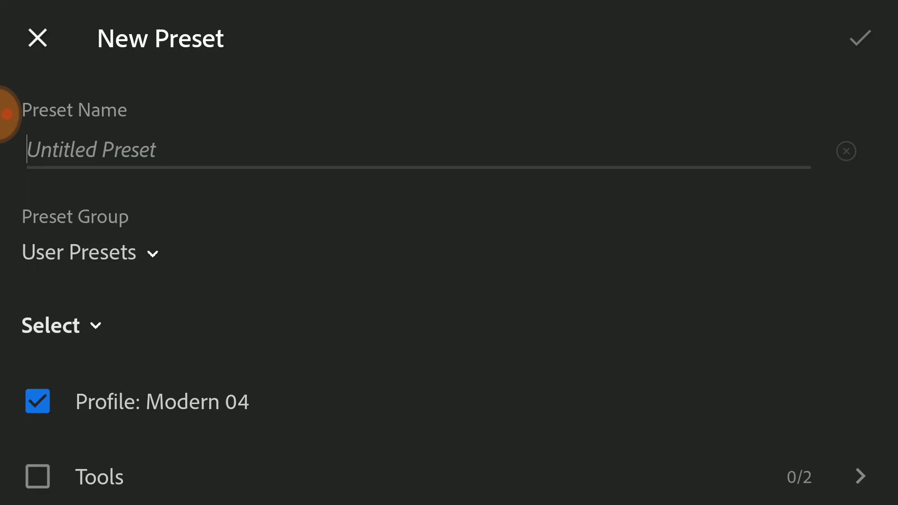
{"action": "left_click", "coordinate": [37, 37]}
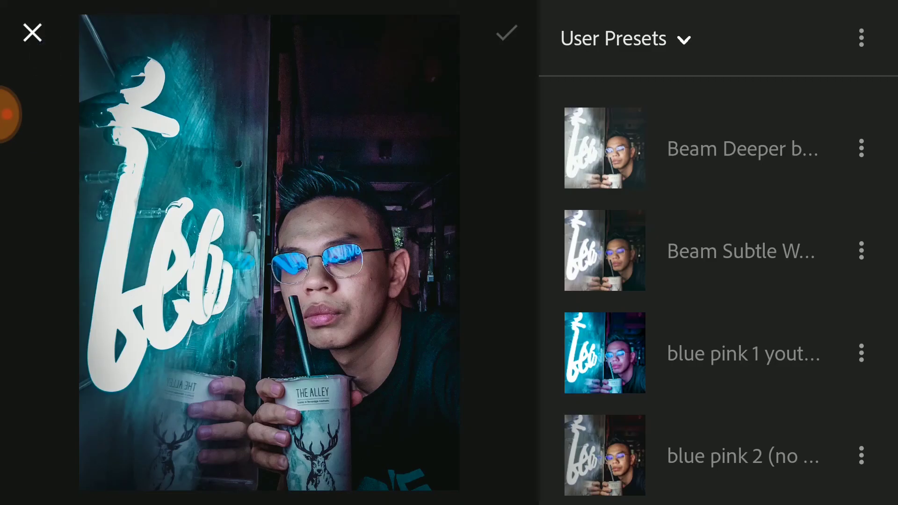